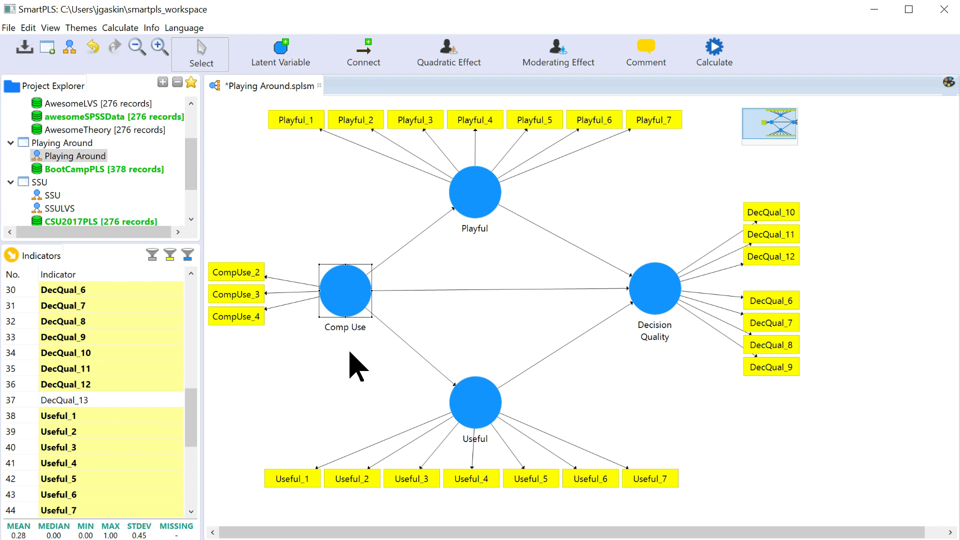
Step: Run the Consistent PLS Algorithm calculation on the Comp Use model
left_click(370, 280)
left_click(348, 289)
left_click(345, 295)
left_click(719, 55)
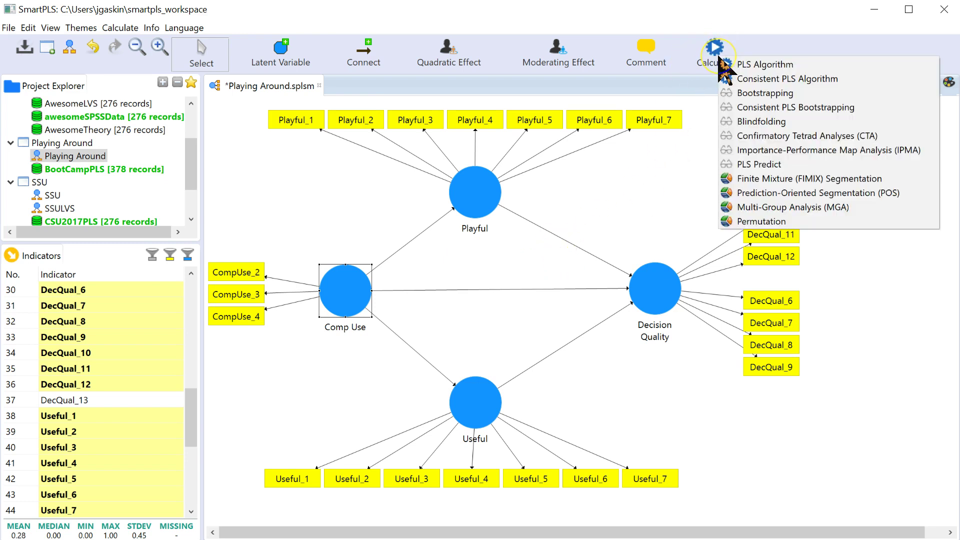
left_click(836, 80)
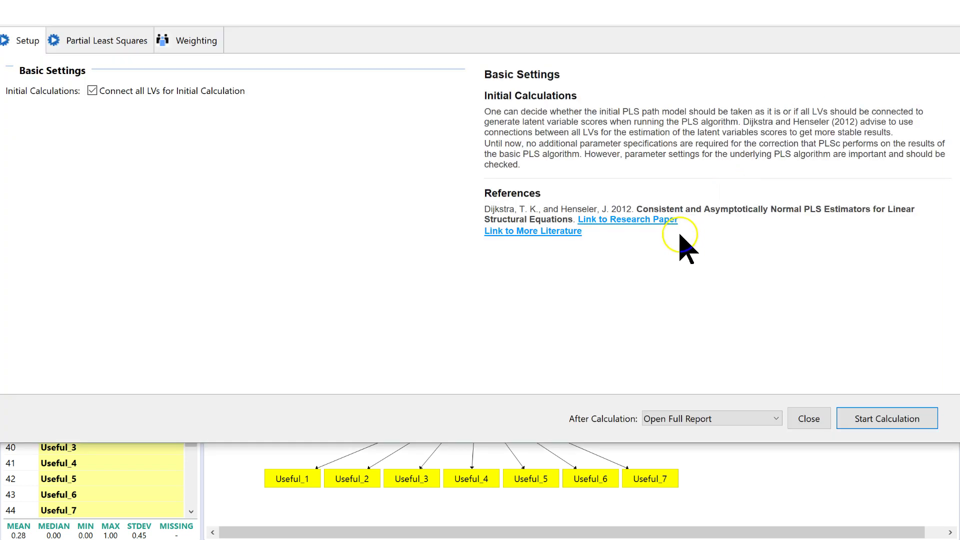
left_click(883, 428)
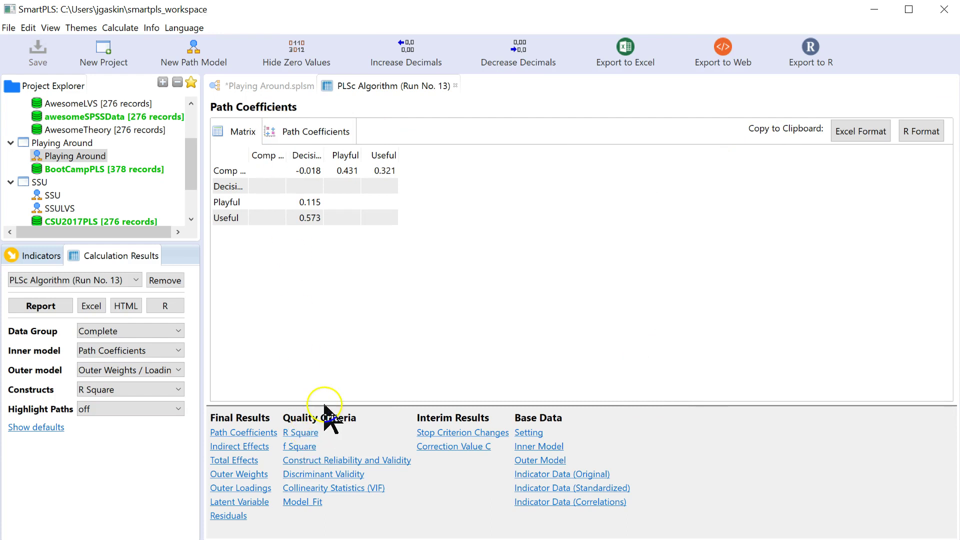
Step: Show the Indirect Effects (Comp Use to Decision Quality 0.234), with columns auto-fitted to full names
left_click(242, 447)
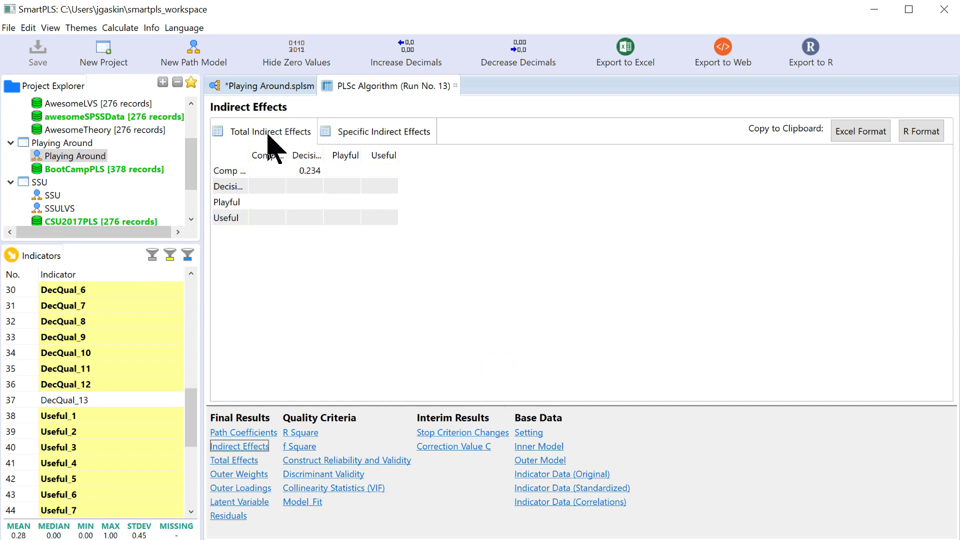
left_click(305, 173)
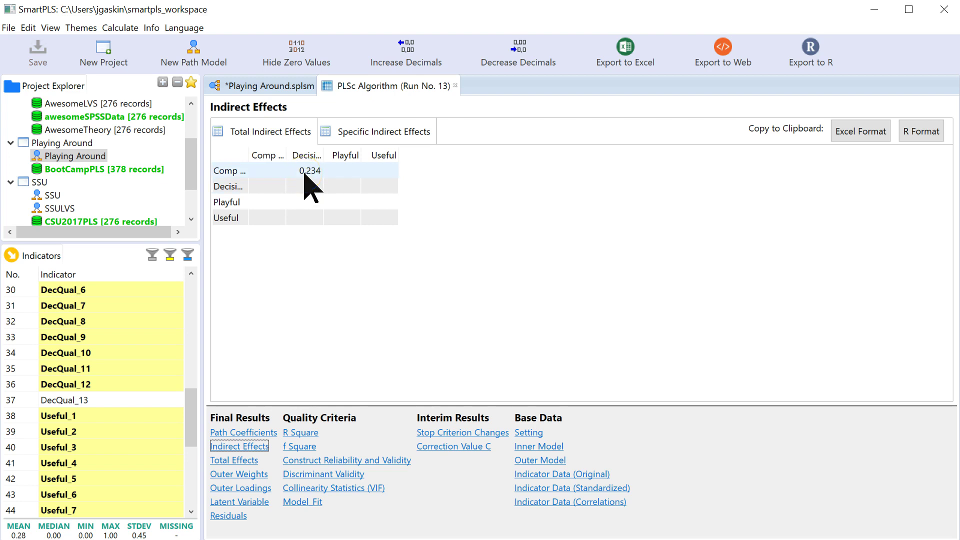
double_click(250, 155)
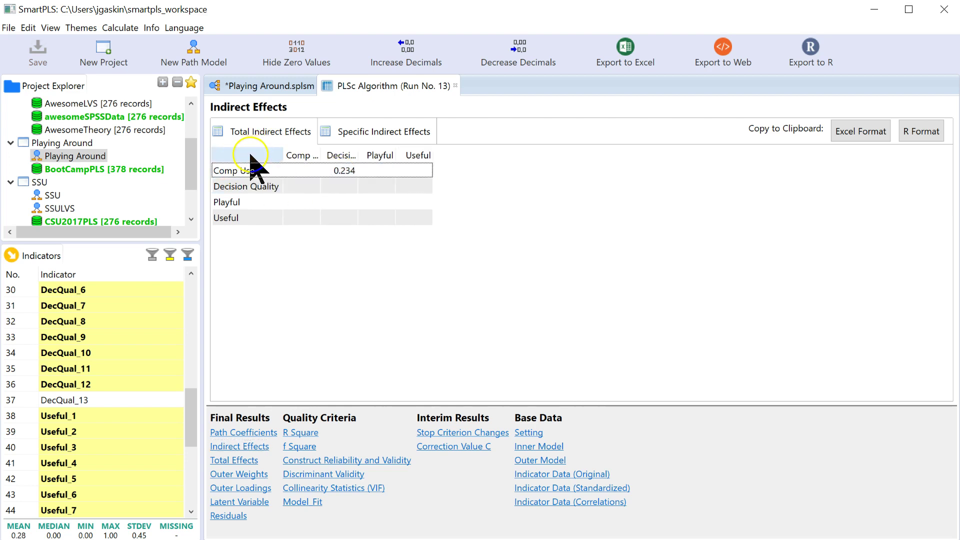
double_click(357, 154)
double_click(357, 153)
left_click(365, 178)
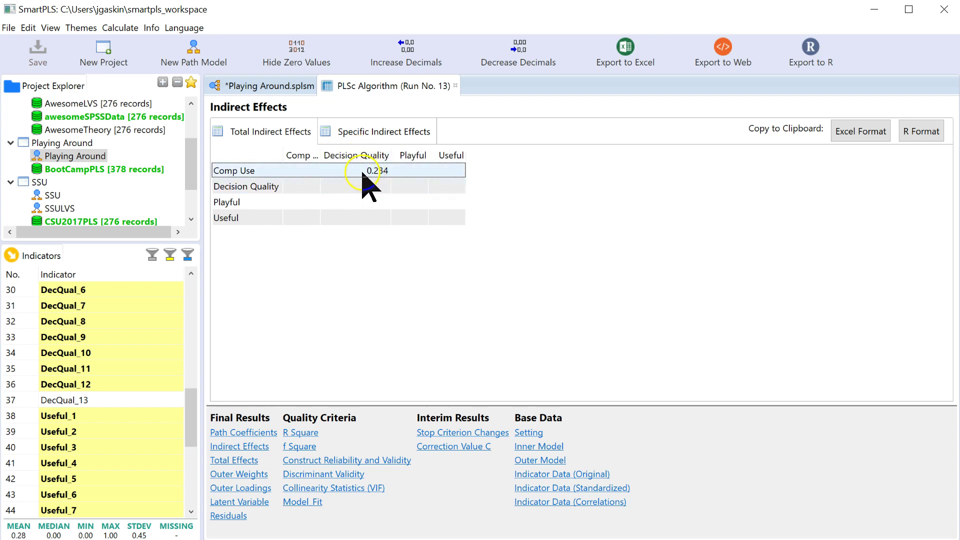
Step: Show Specific Indirect Effects with full path names: 0.050 via Playful and 0.184 via Useful
left_click(370, 133)
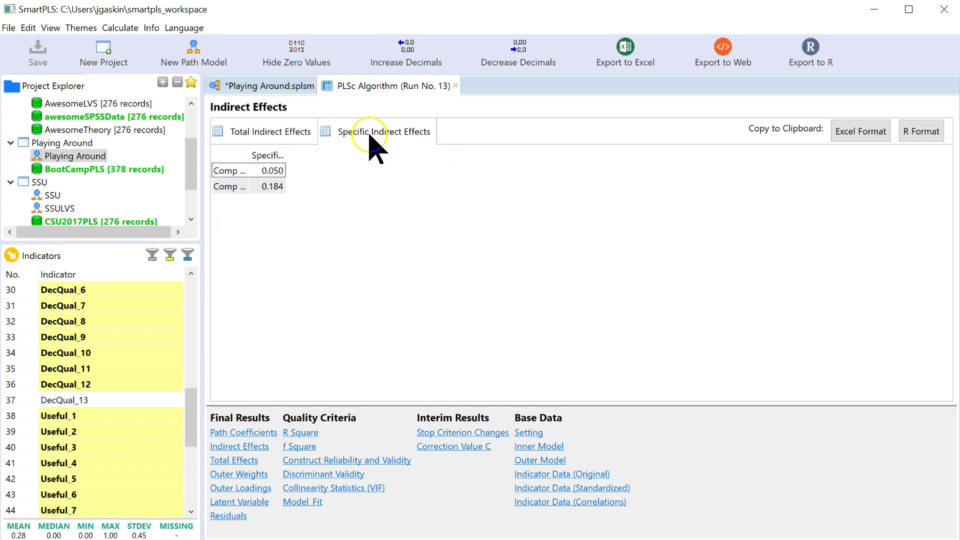
double_click(285, 155)
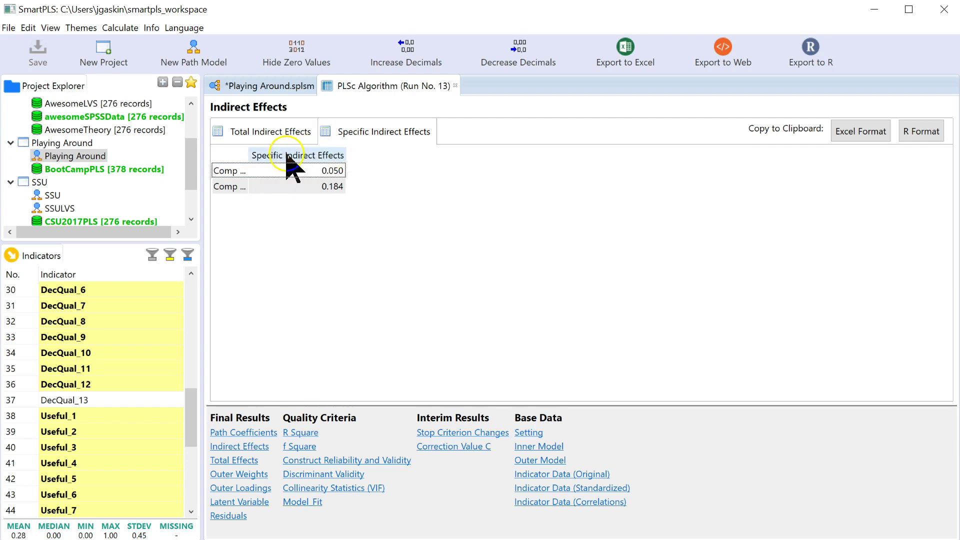
double_click(248, 154)
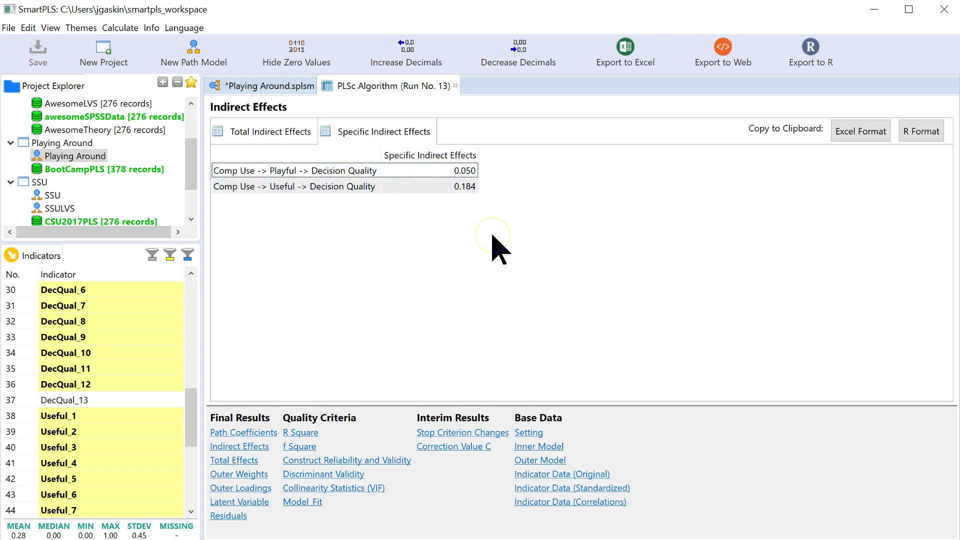
left_click(466, 230)
left_click(265, 189)
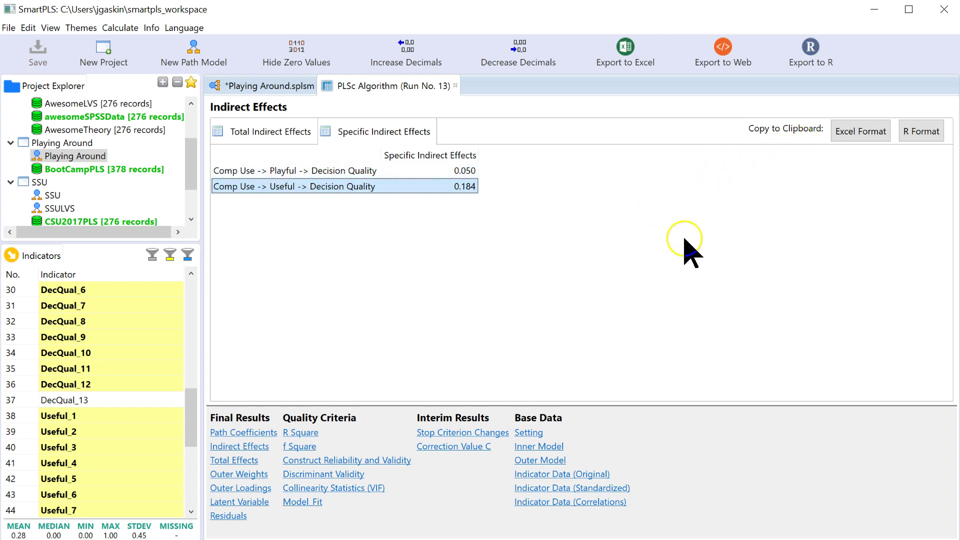
Step: Run Consistent PLS Bootstrapping from the path model diagram
left_click(273, 86)
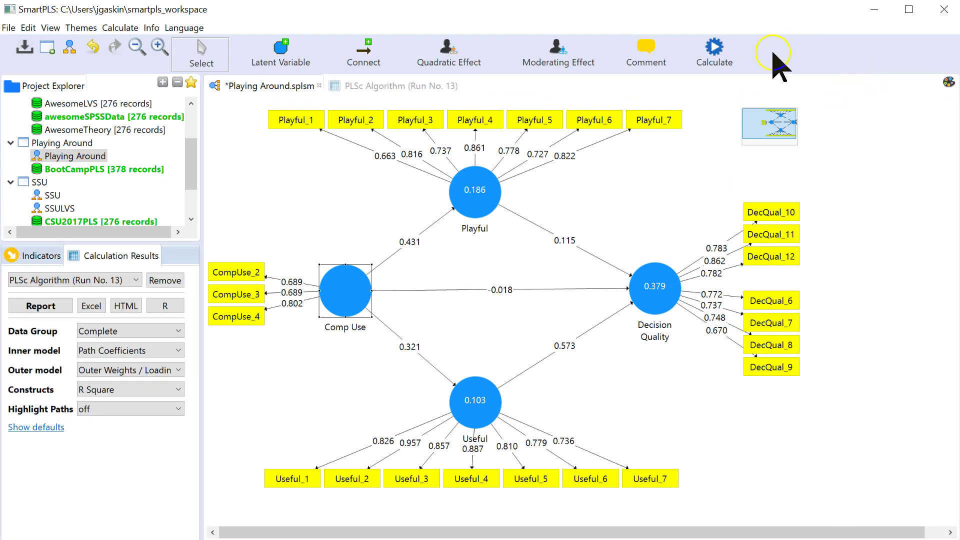
left_click(728, 63)
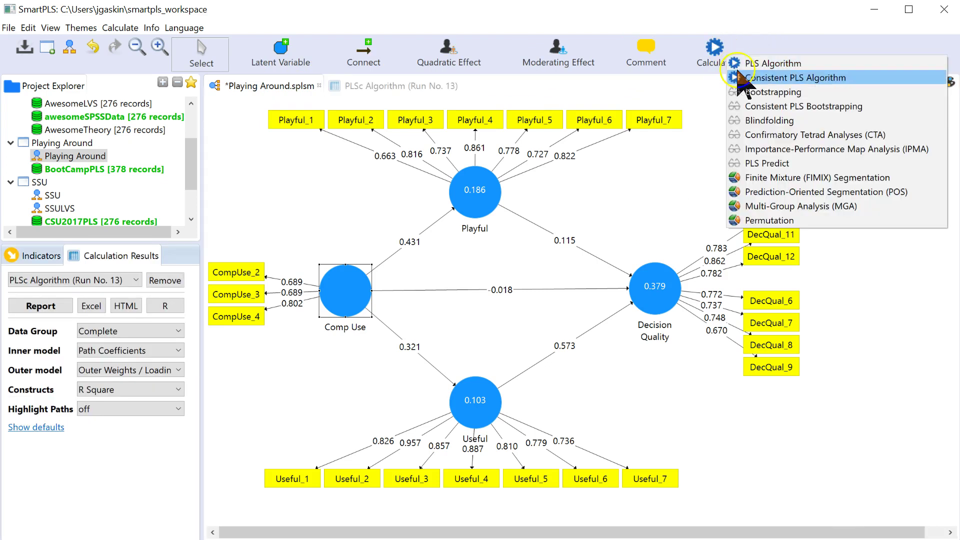
left_click(770, 103)
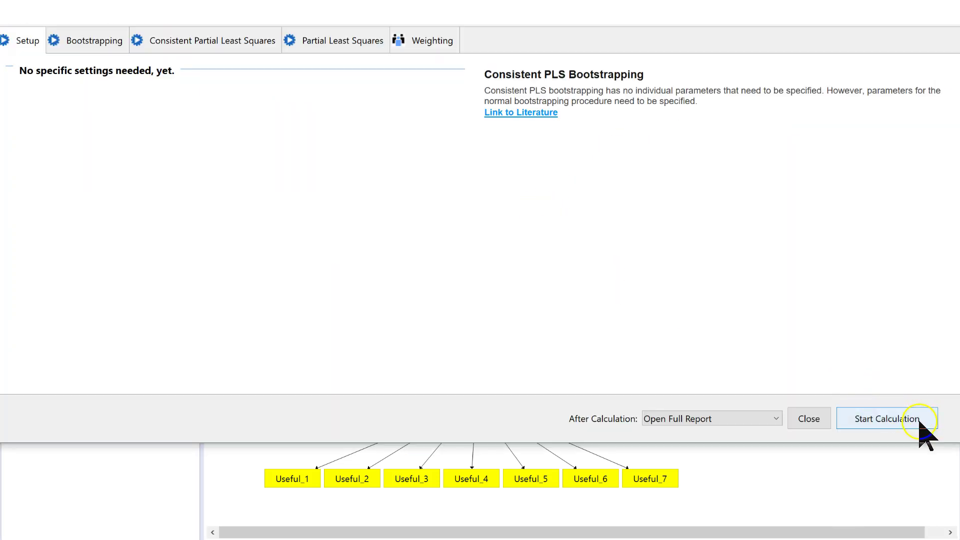
left_click(923, 424)
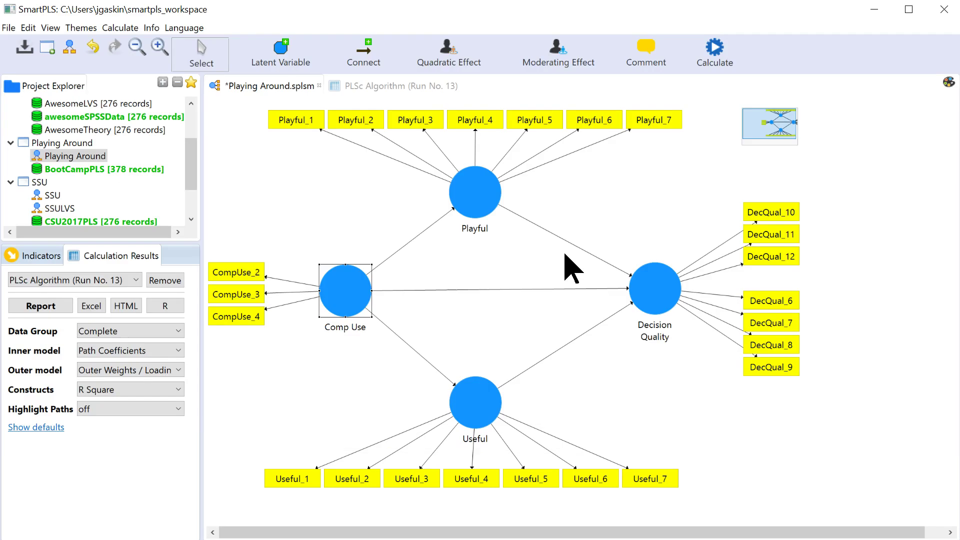
left_click(586, 231)
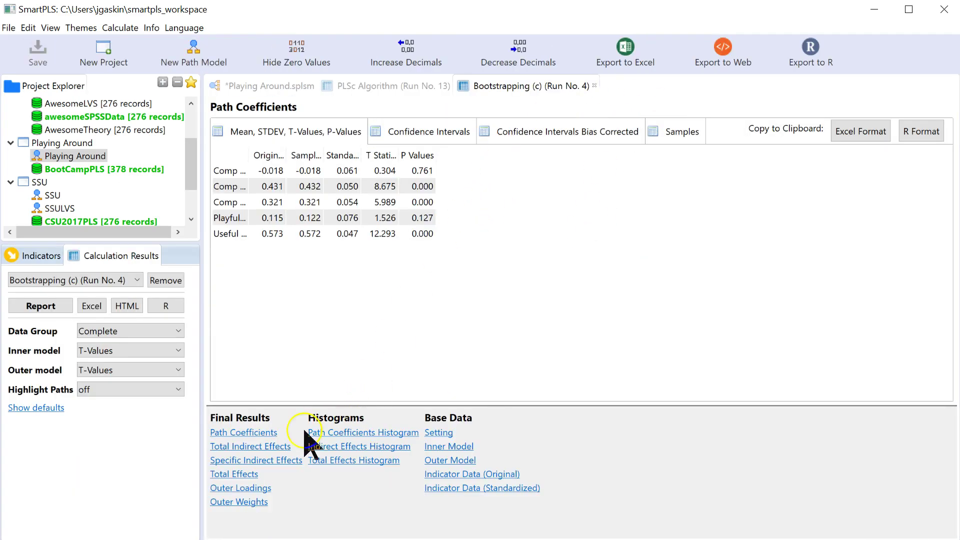
Step: Show bootstrapped Specific Indirect Effects with full path names: p = 0.136 via Playful, 0.000 via Useful
left_click(268, 460)
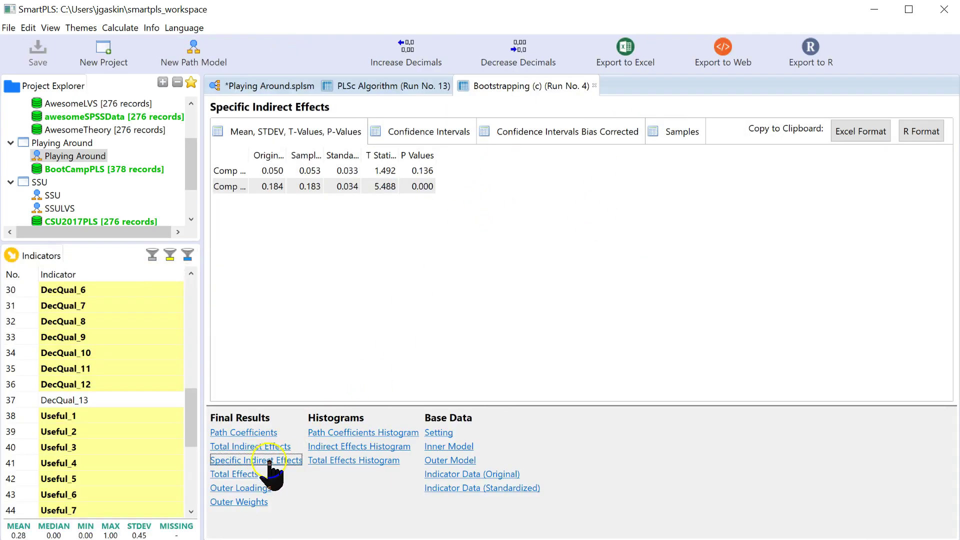
double_click(247, 153)
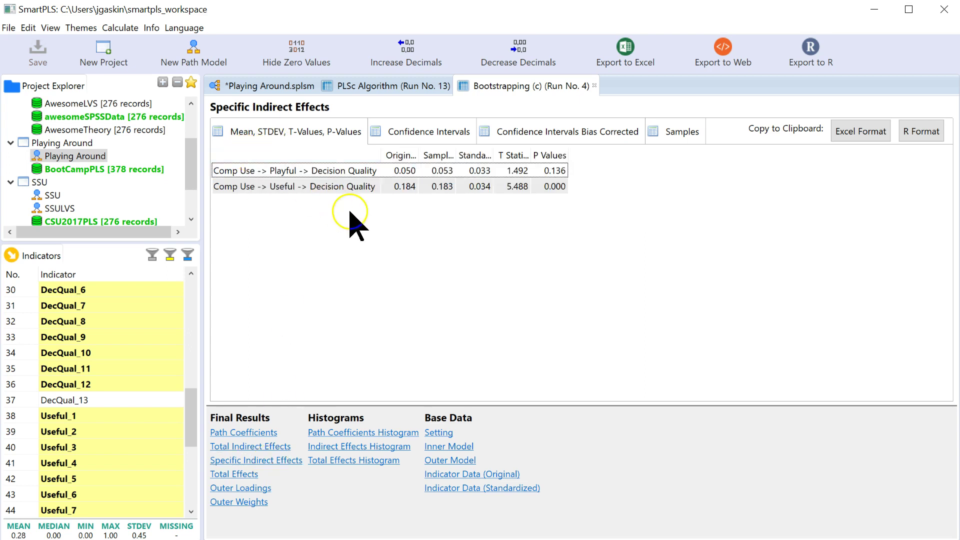
left_click(291, 183)
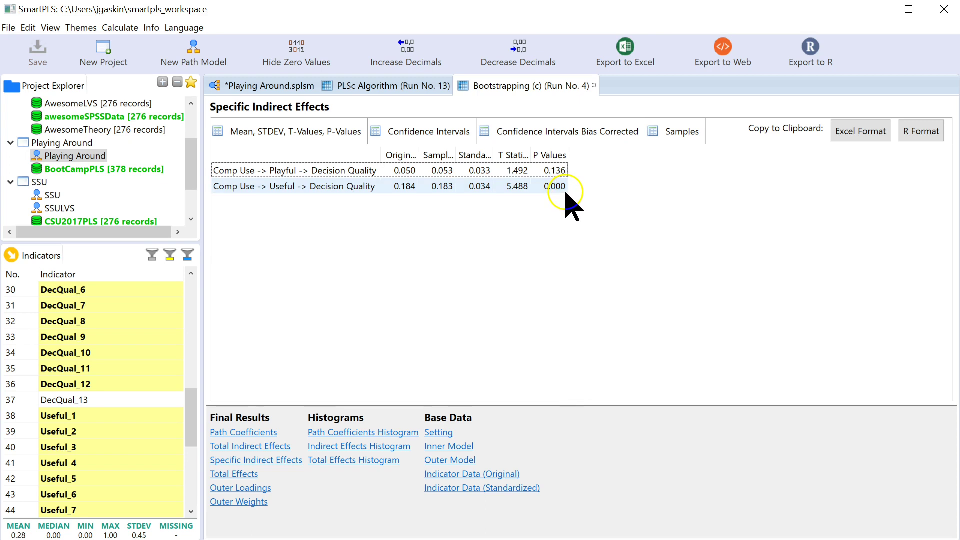
Step: Compare the PLSc results, model diagram and bootstrapped Total Indirect Effects (0.234, t = 5.229, p = 0.000)
left_click(403, 92)
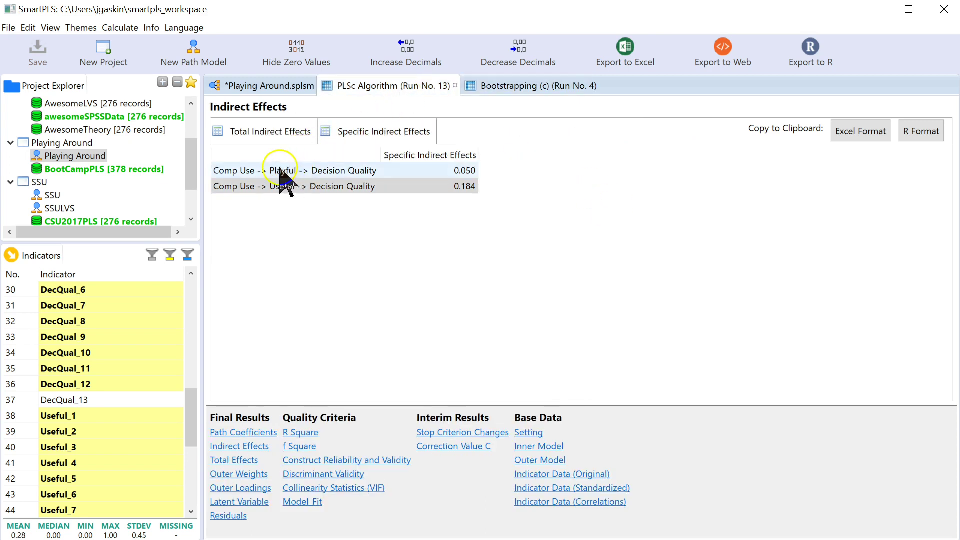
left_click(517, 100)
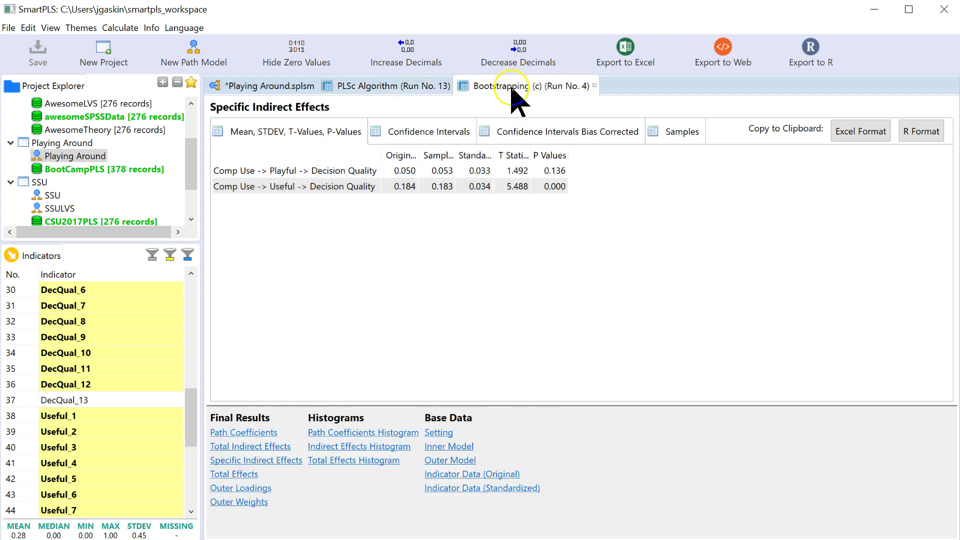
left_click(262, 449)
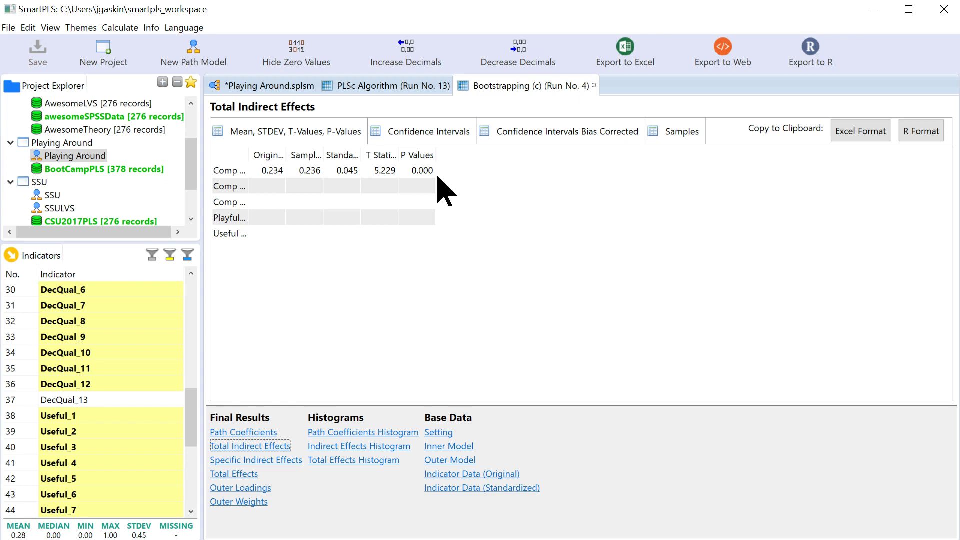
left_click(275, 88)
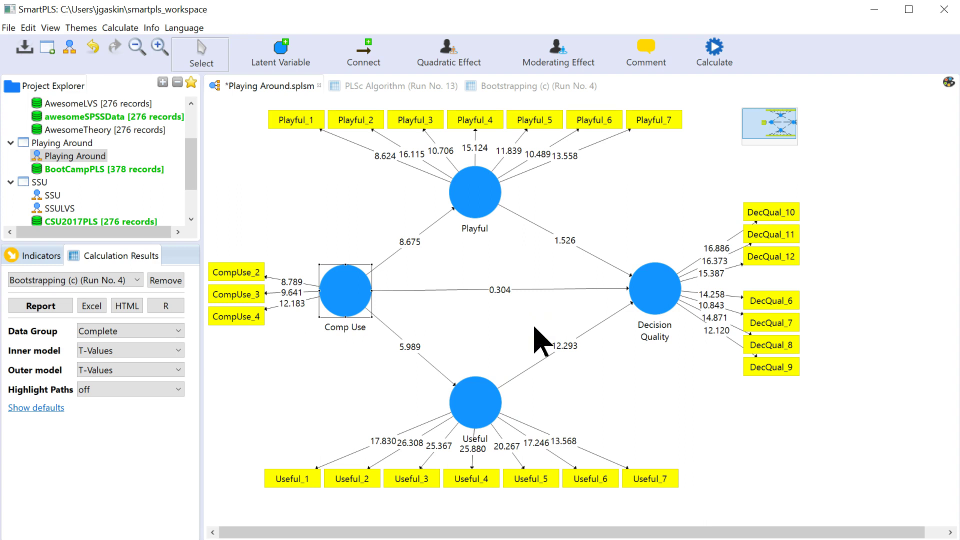
left_click(495, 87)
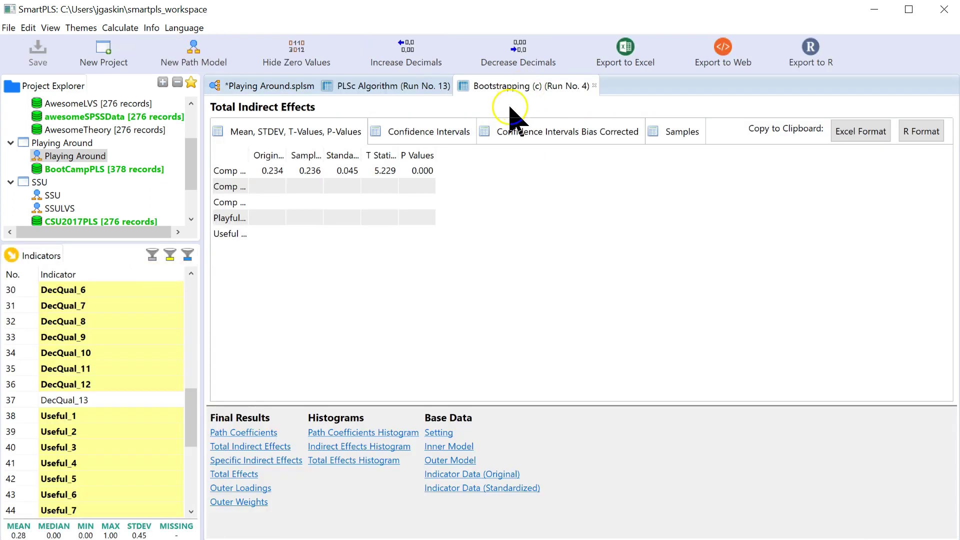
Step: Return to bootstrapped Specific Indirect Effects with full path names: Playful t = 1.492, Useful t = 5.488
left_click(261, 463)
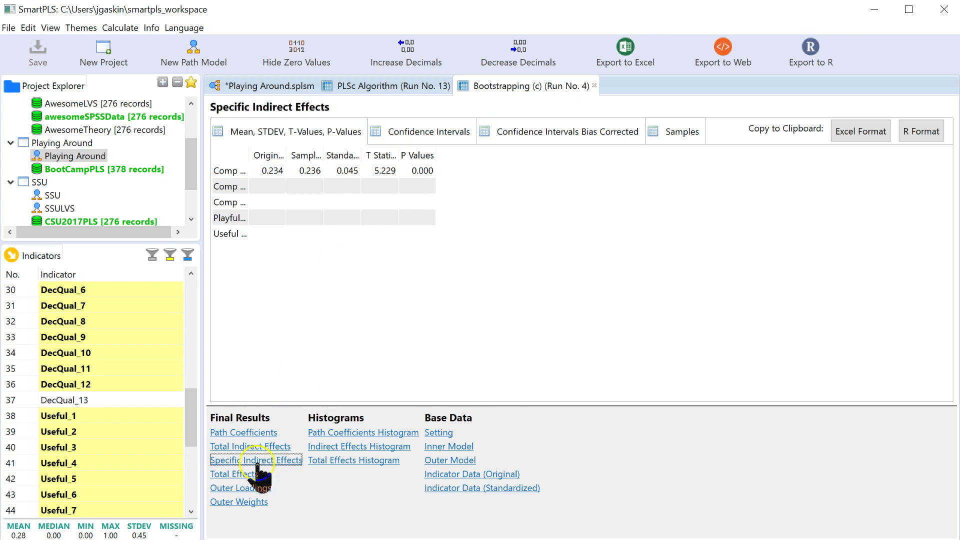
double_click(249, 155)
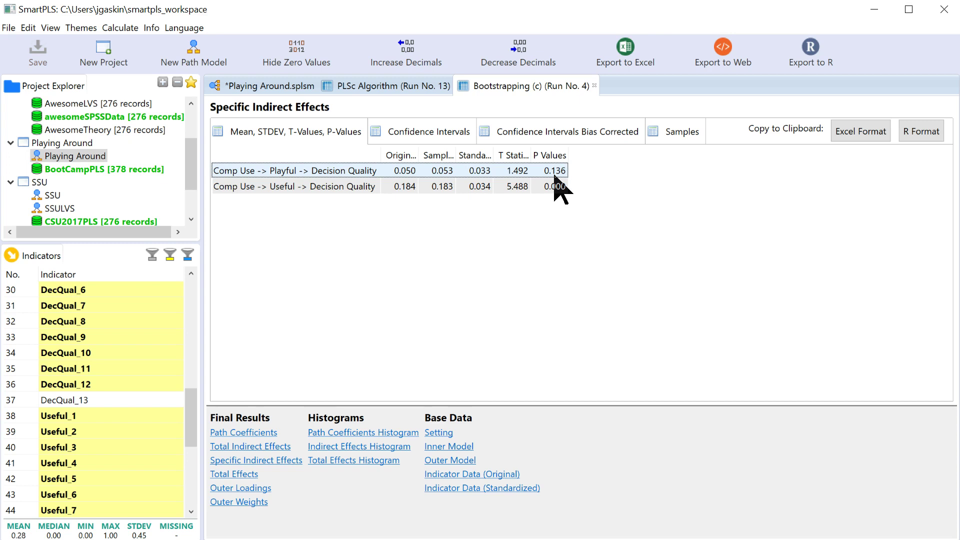
left_click(593, 197)
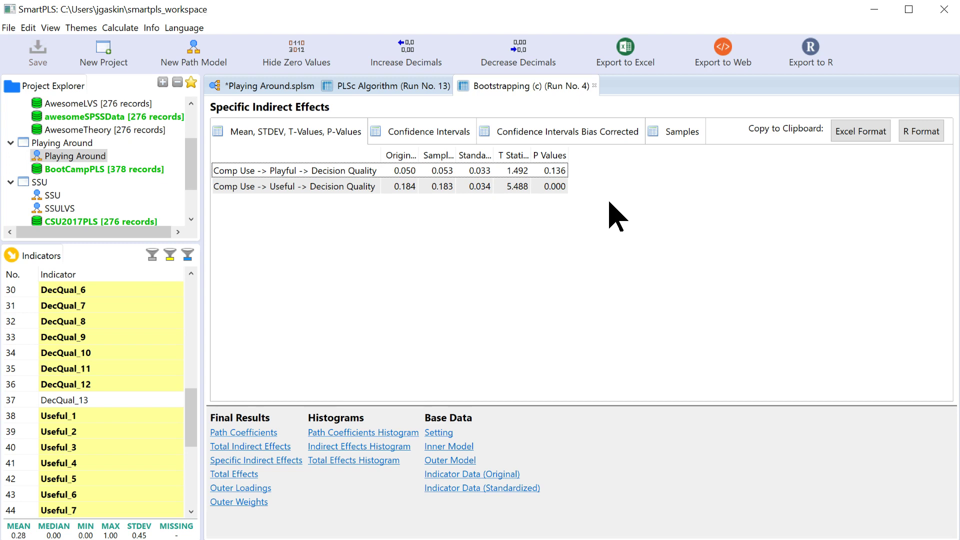
left_click(591, 211)
left_click(417, 466)
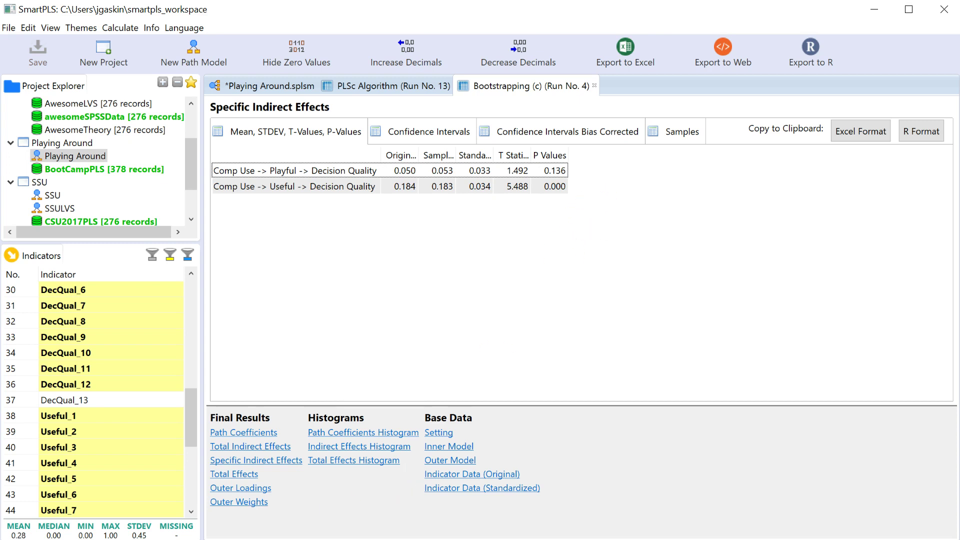